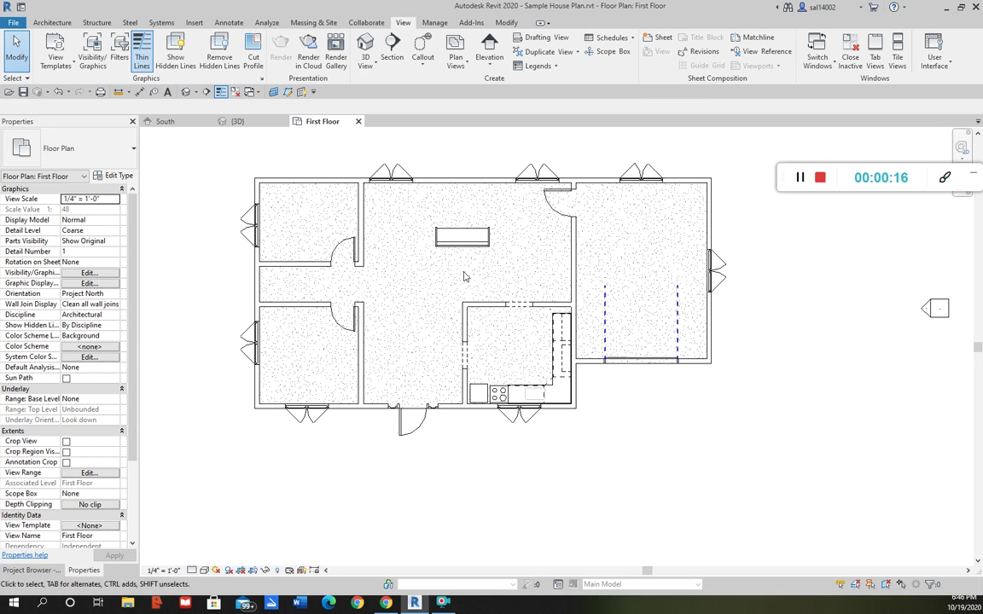
# - Reposition the First Floor plan and start a Walkthrough from the 3D View menu
pyautogui.moveTo(555, 240)
pyautogui.mouseDown(button='middle')
pyautogui.moveTo(515, 274)
pyautogui.moveTo(484, 278)
pyautogui.moveTo(500, 314)
pyautogui.mouseUp(button='middle')
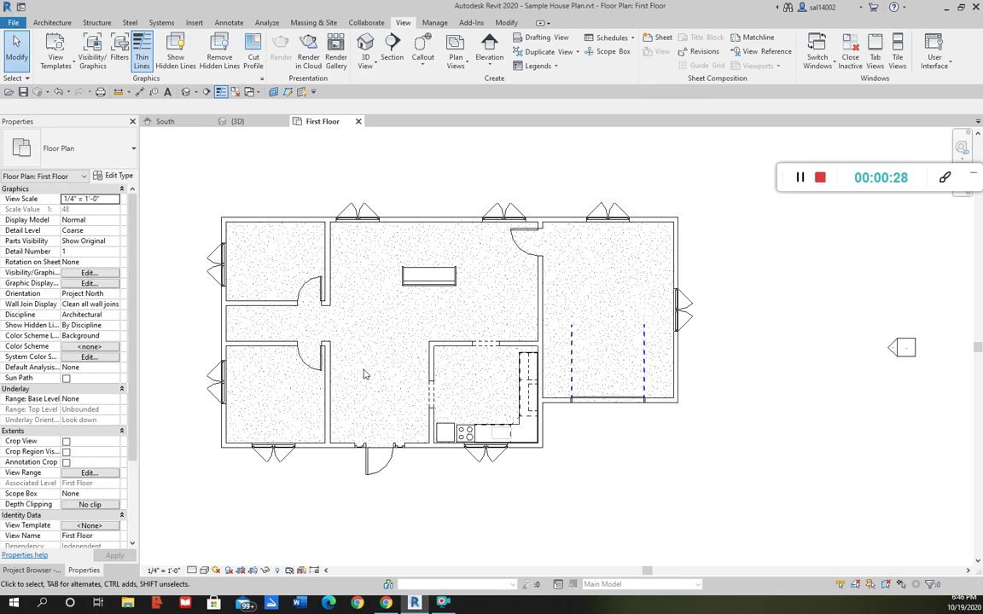
pyautogui.moveTo(380, 338); pyautogui.dragTo(418, 345, button='middle')
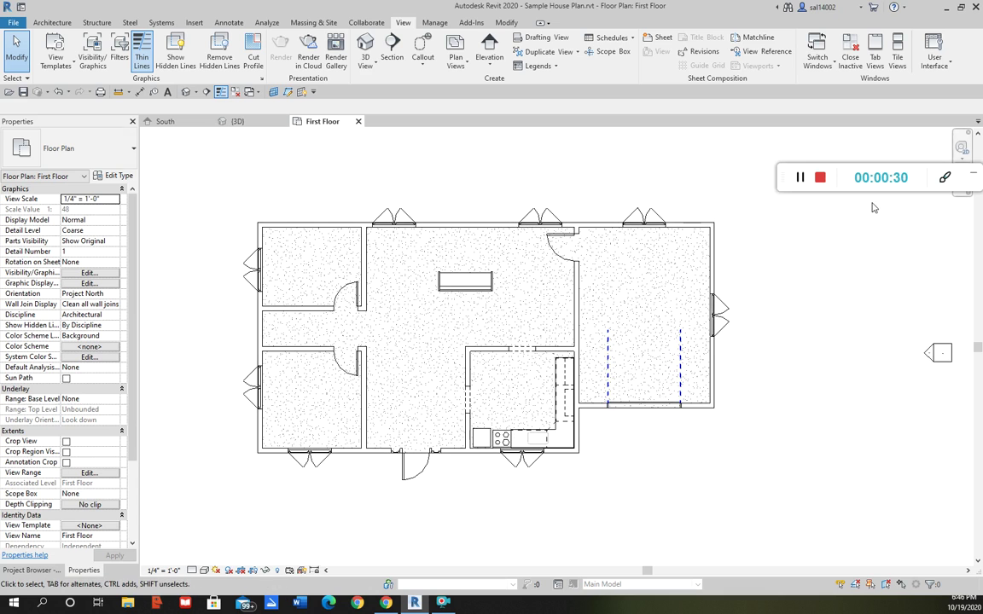
pyautogui.moveTo(961, 183); pyautogui.dragTo(889, 533)
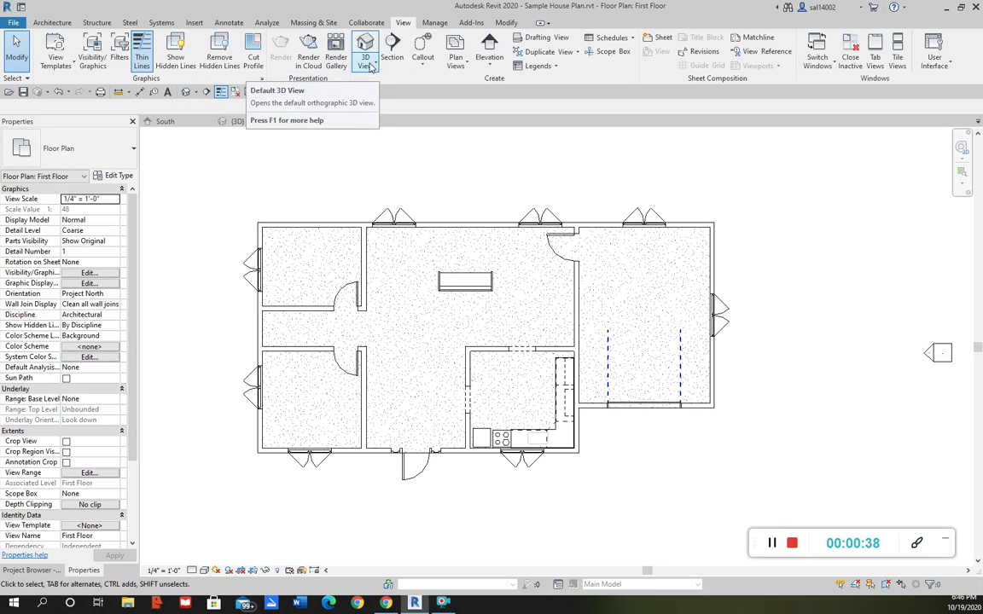
pyautogui.click(370, 67)
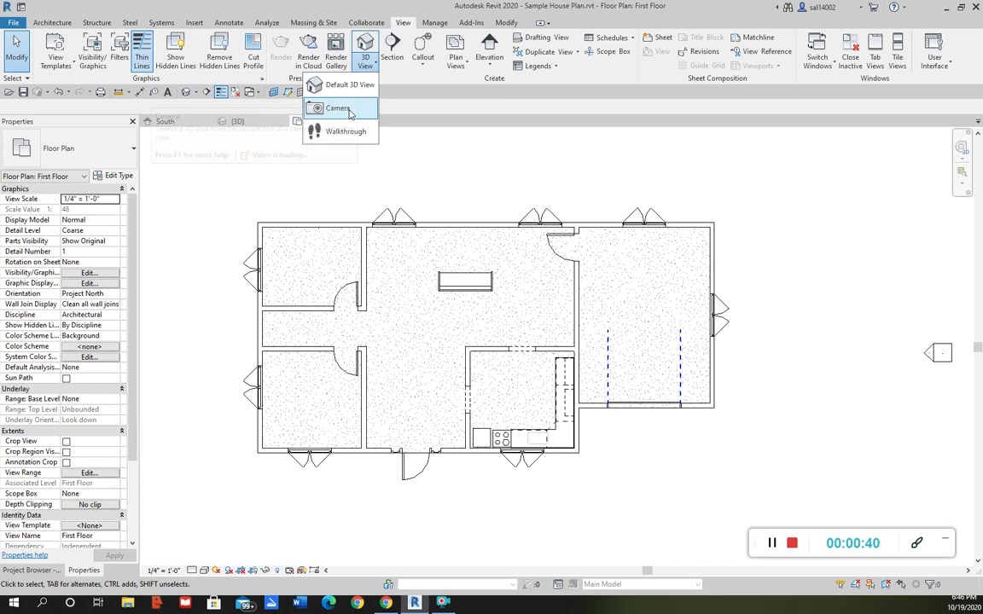
pyautogui.click(378, 137)
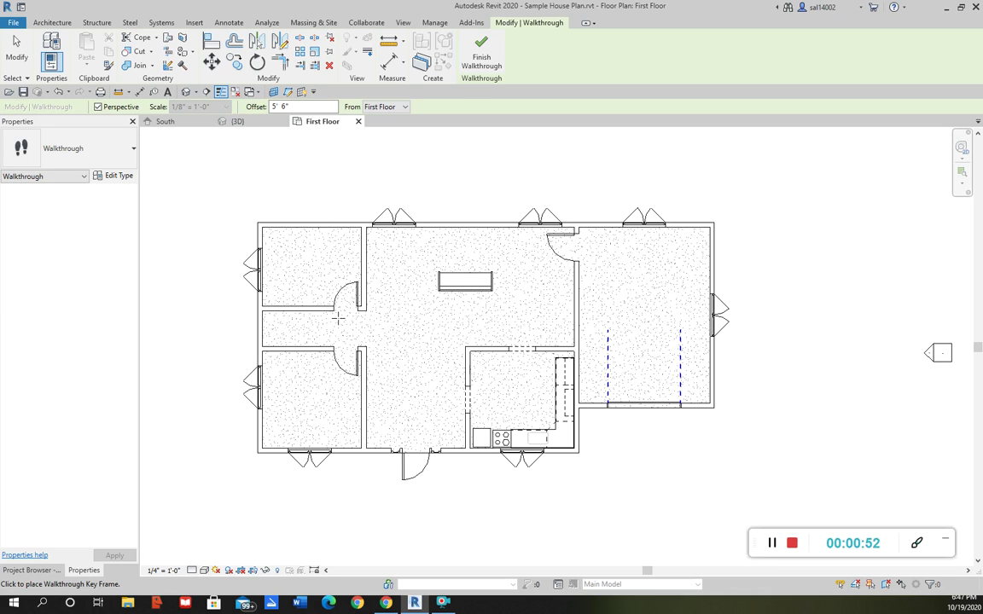
# - Place key frames from the front door through entry hall, garage and main room into the kitchen
pyautogui.click(416, 441)
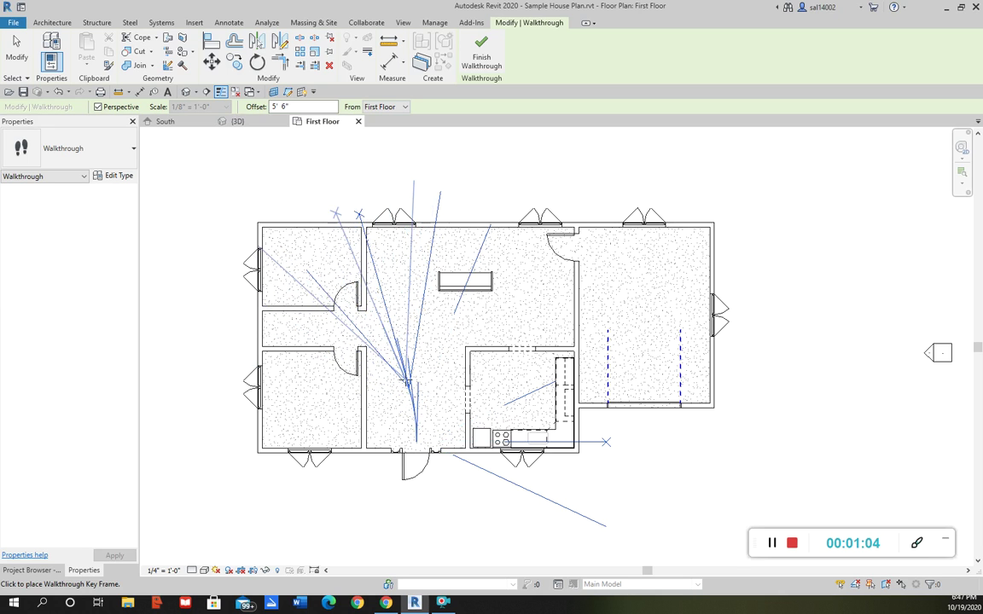
pyautogui.click(386, 341)
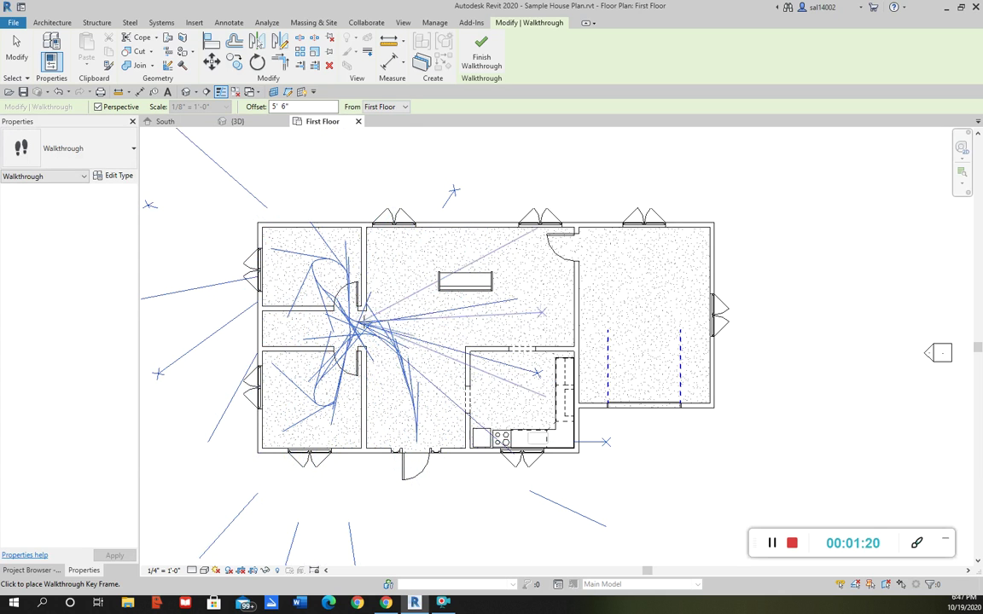
pyautogui.click(482, 313)
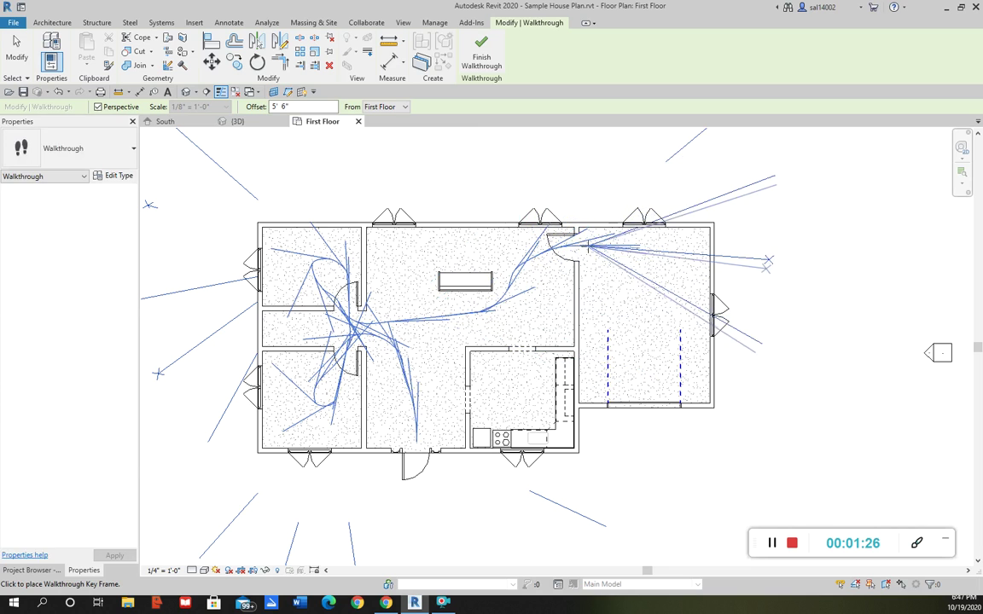
pyautogui.click(614, 248)
pyautogui.click(621, 308)
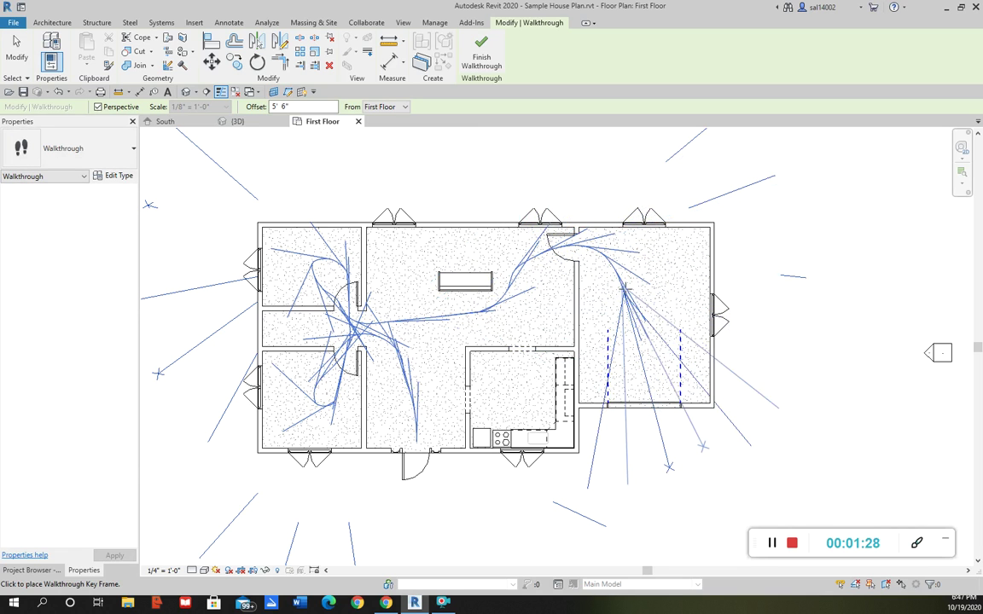
pyautogui.click(568, 243)
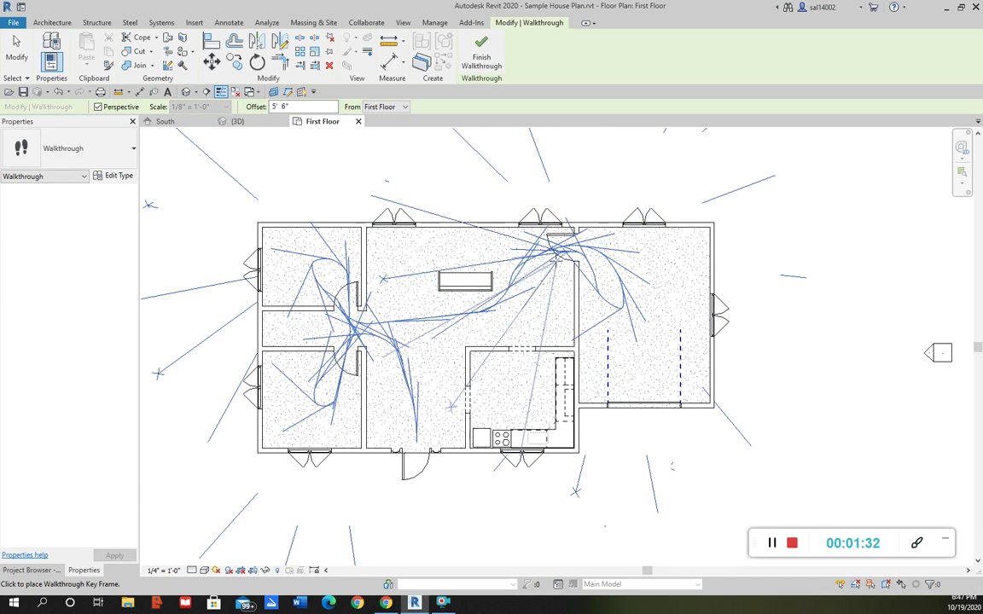
pyautogui.click(529, 305)
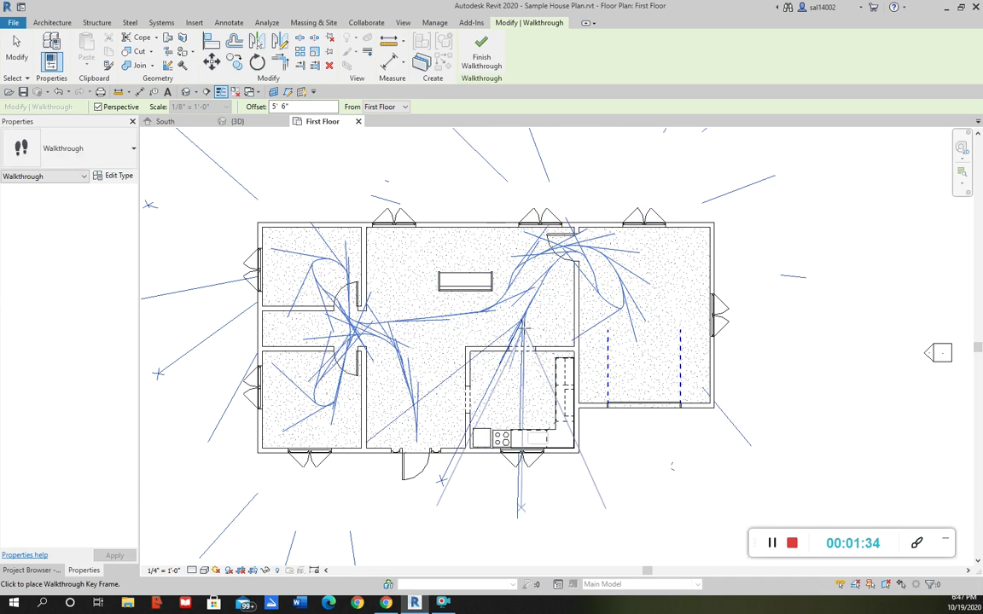
pyautogui.click(523, 356)
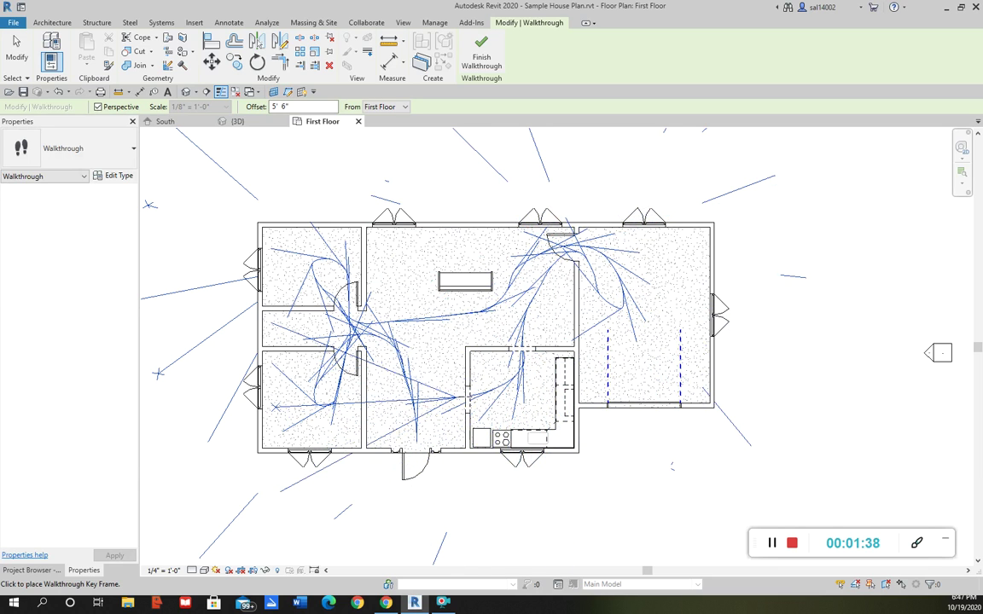
pyautogui.click(486, 410)
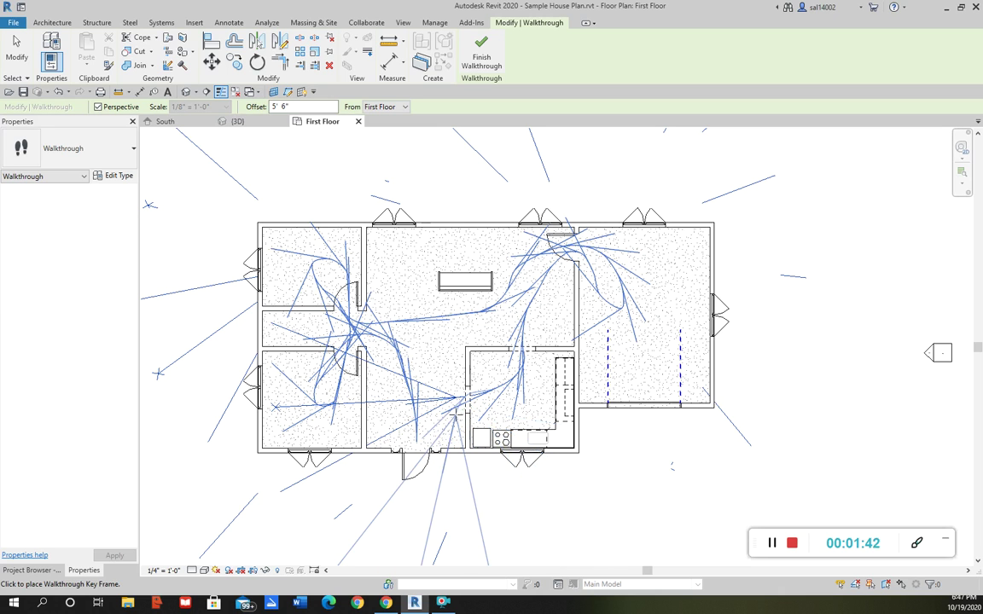
# - Finish the path as Walkthrough 1, enter Edit Walkthrough and open its 3D view
pyautogui.click(481, 56)
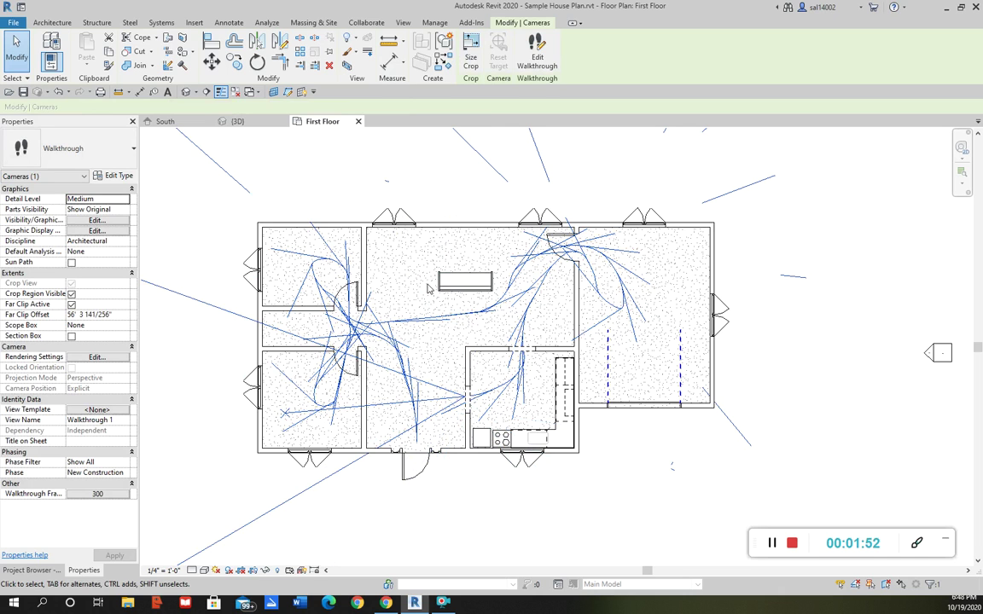
pyautogui.click(538, 66)
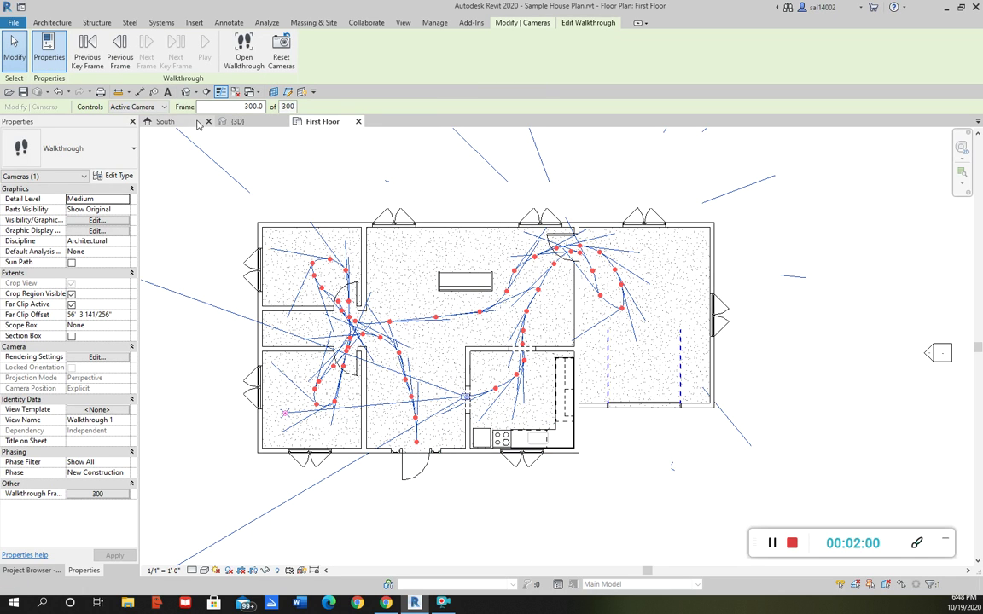
pyautogui.click(238, 62)
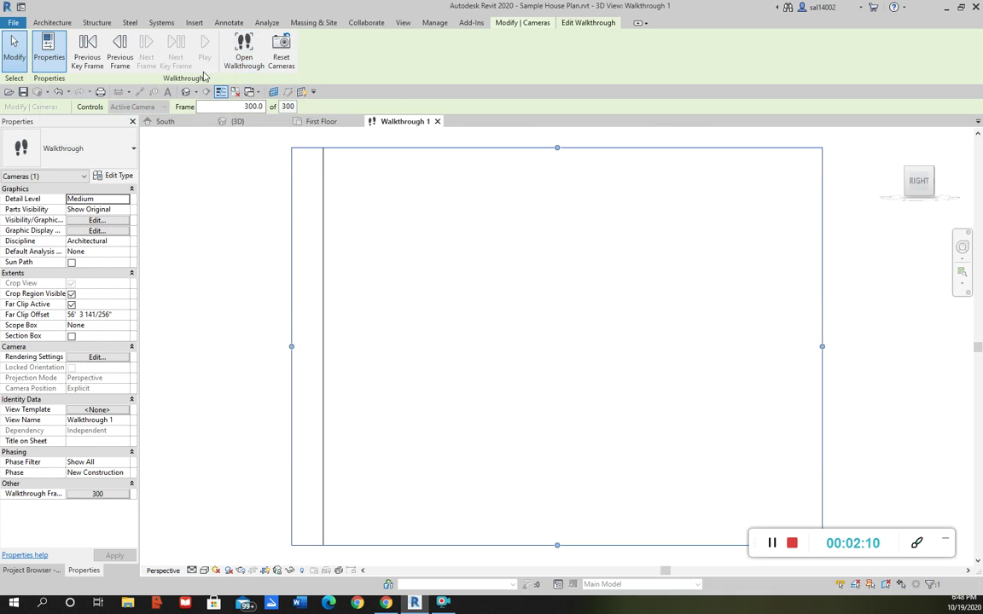
# - Step Walkthrough 1 back through its key frames from frame 300 to the start
pyautogui.click(87, 60)
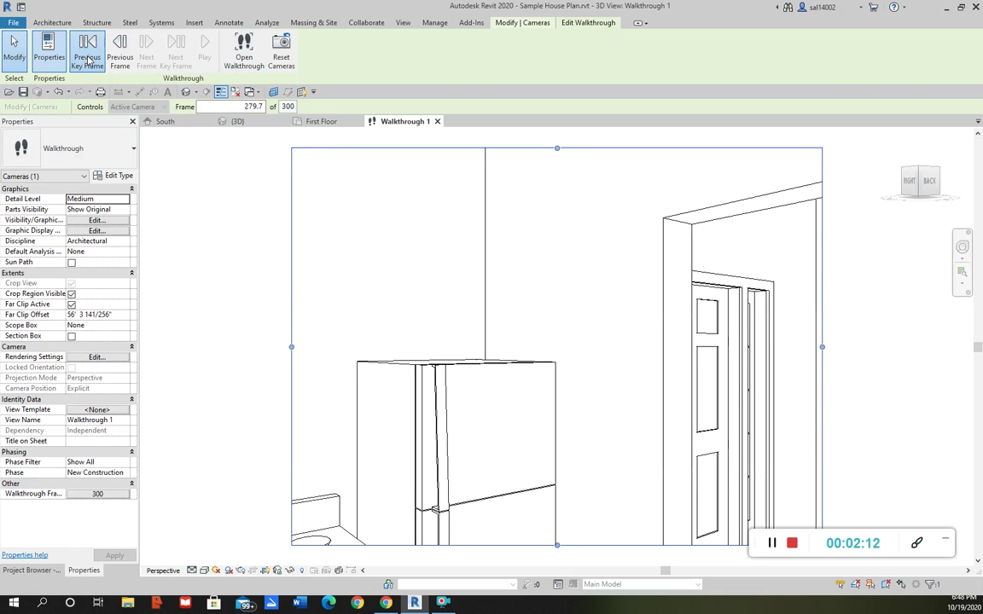
pyautogui.click(87, 59)
pyautogui.click(87, 59)
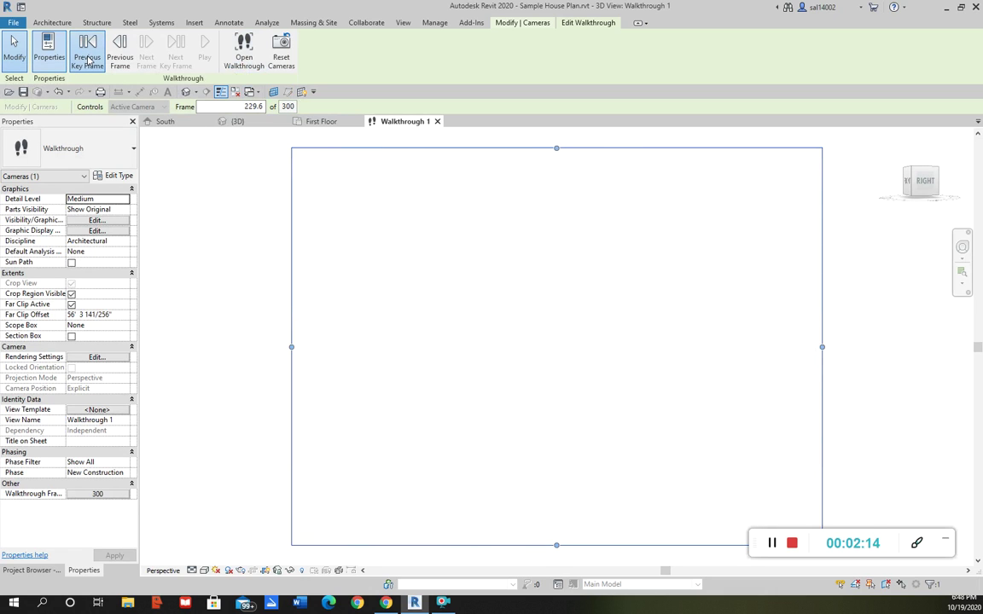
pyautogui.click(90, 56)
pyautogui.click(89, 56)
pyautogui.click(90, 56)
pyautogui.click(90, 56)
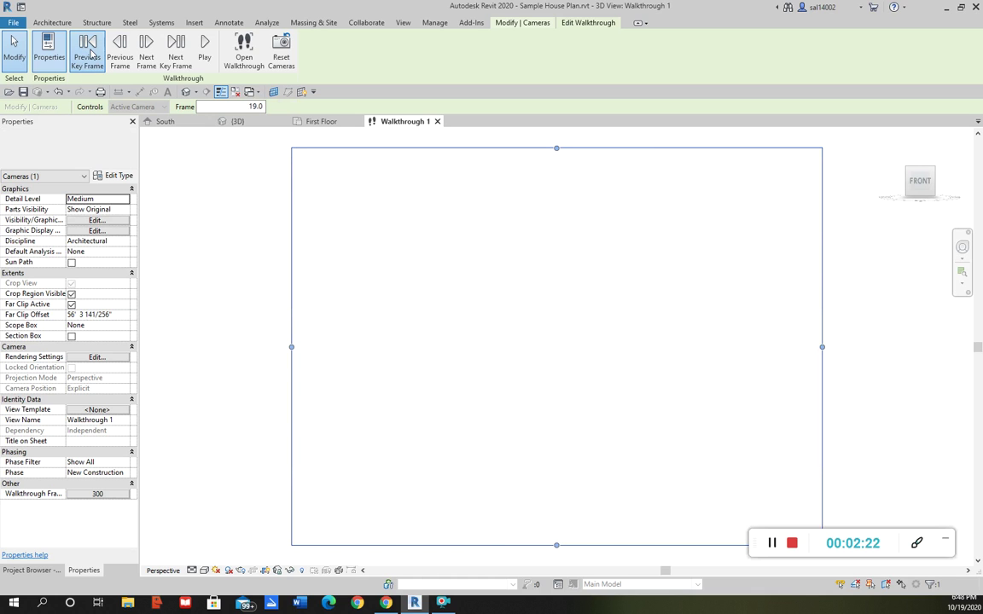
pyautogui.click(89, 56)
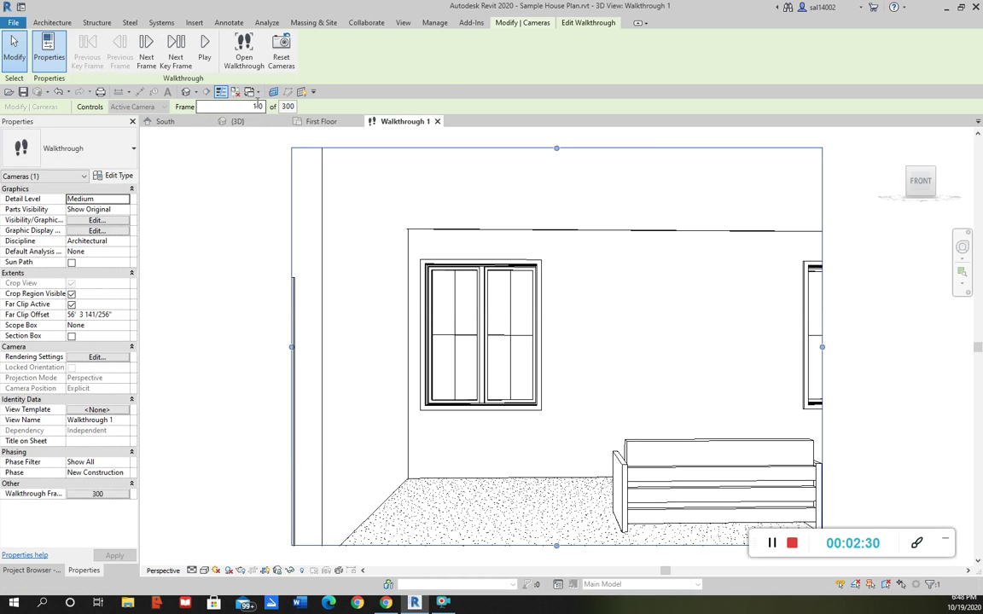
# - Confirm the Frame value 1.0 and answer Yes to the Quit Walkthrough prompt
pyautogui.doubleClick(257, 106)
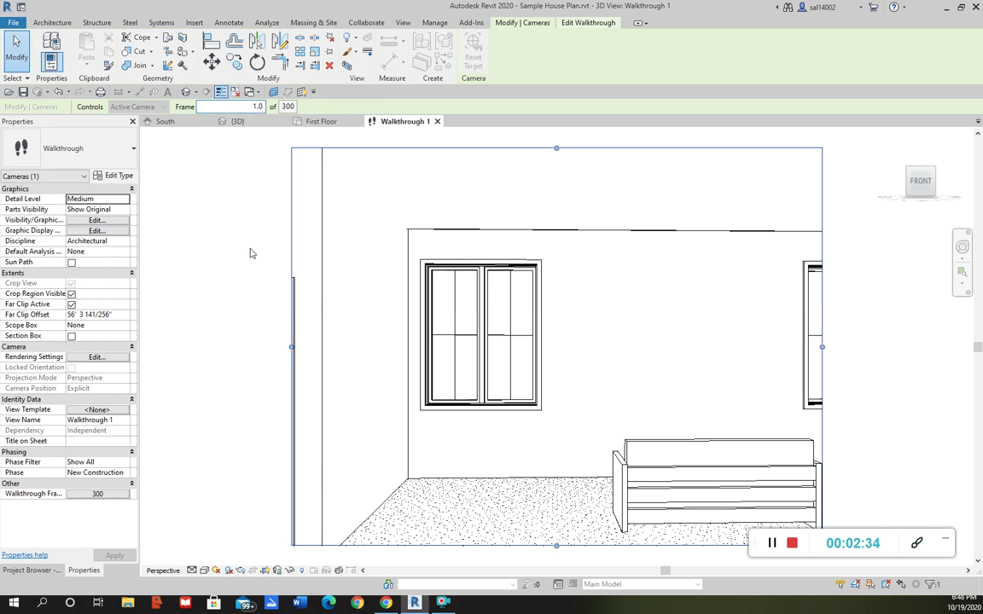
pyautogui.click(179, 207)
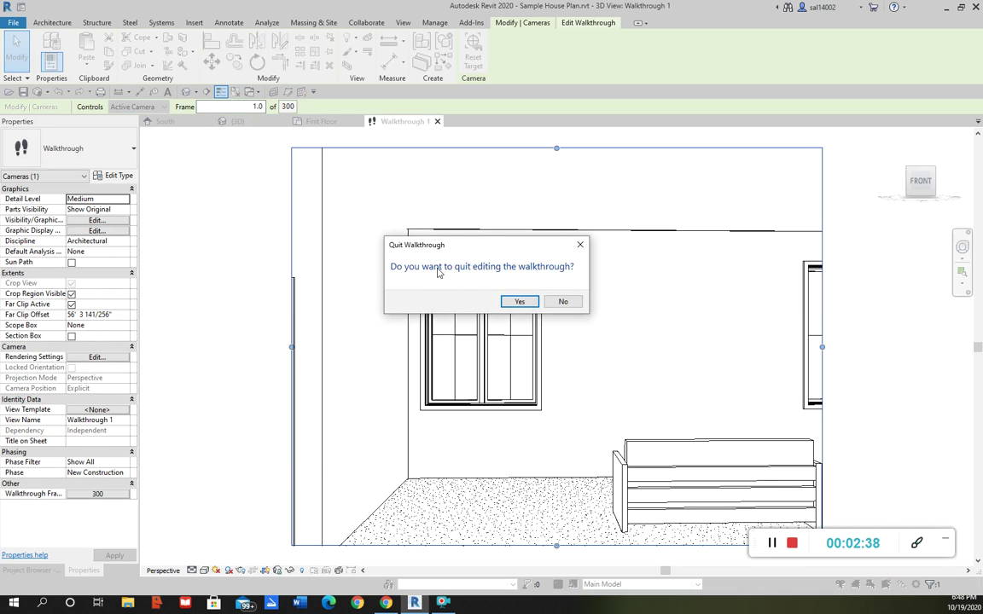
pyautogui.click(555, 301)
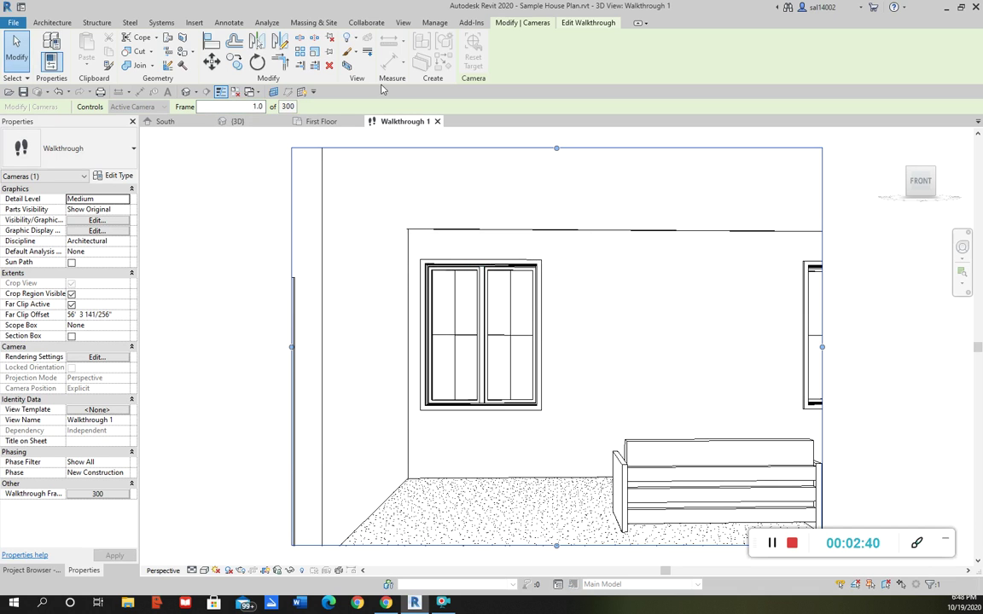
# - Play Walkthrough 1 from frame 1, stop it around frame 211 and confirm the interruption
pyautogui.click(588, 23)
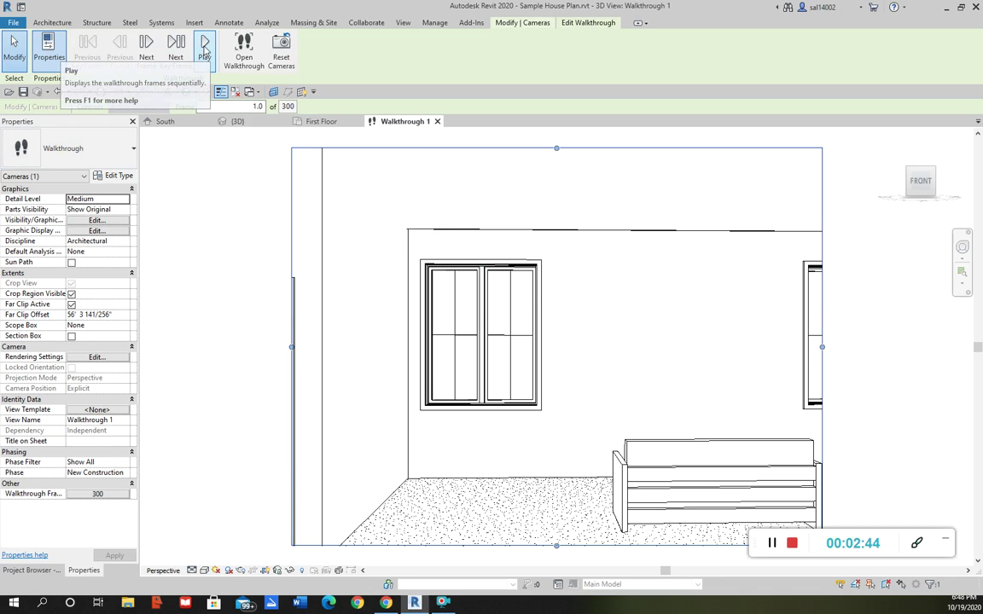
pyautogui.click(204, 49)
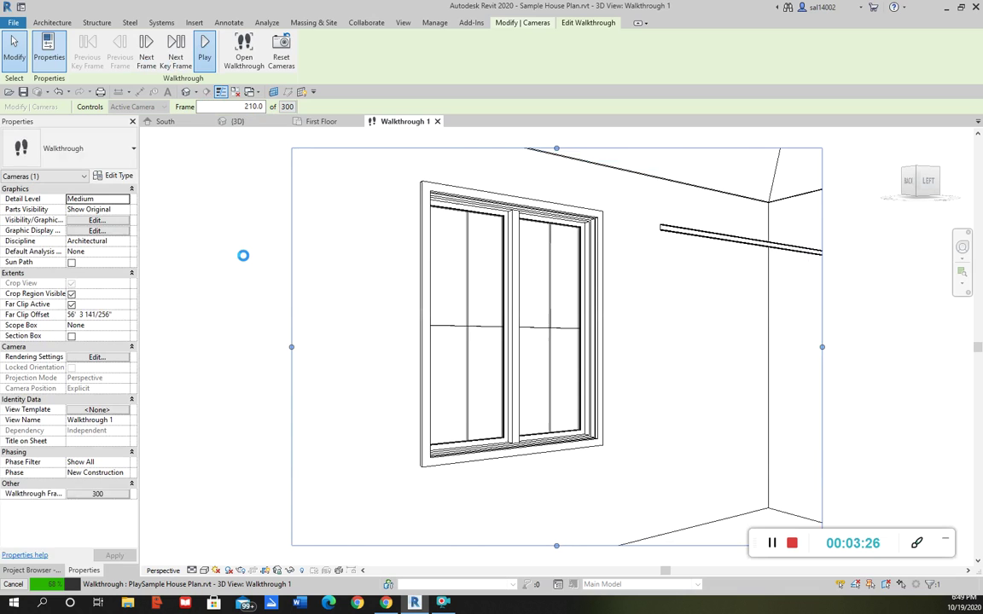
pyautogui.press('Escape')
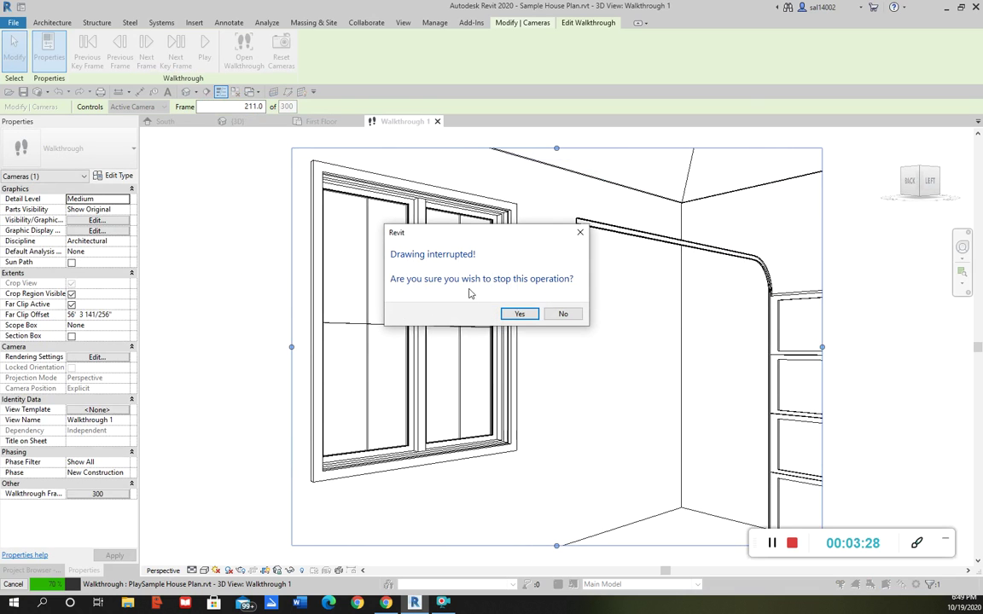
pyautogui.click(519, 314)
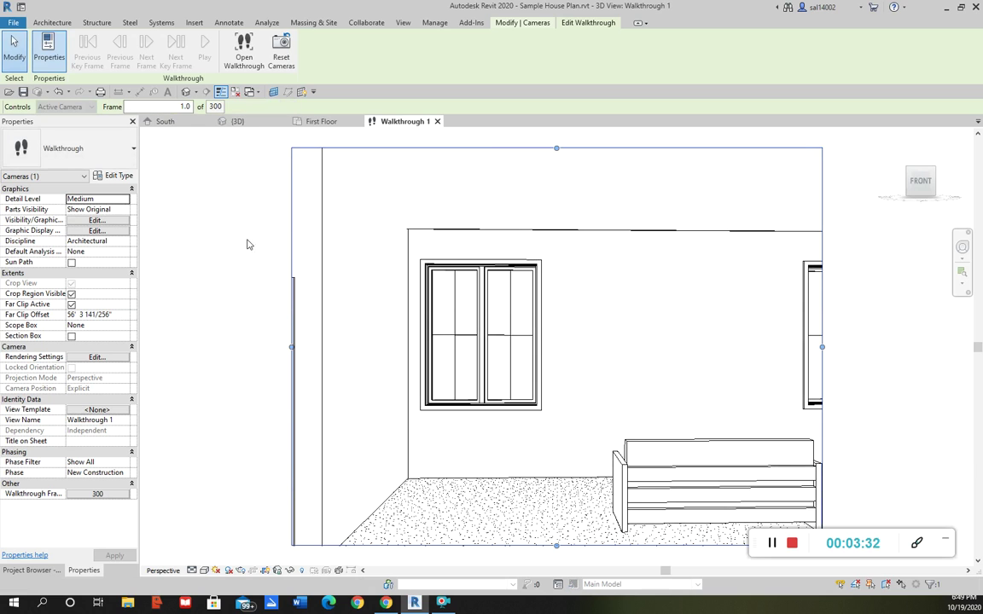
pyautogui.click(321, 121)
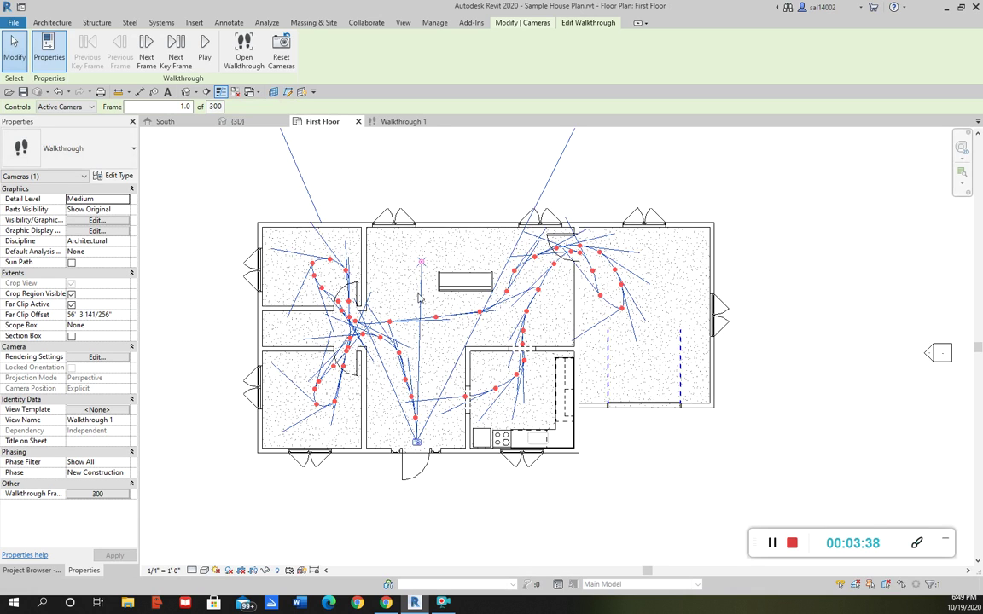
pyautogui.click(397, 121)
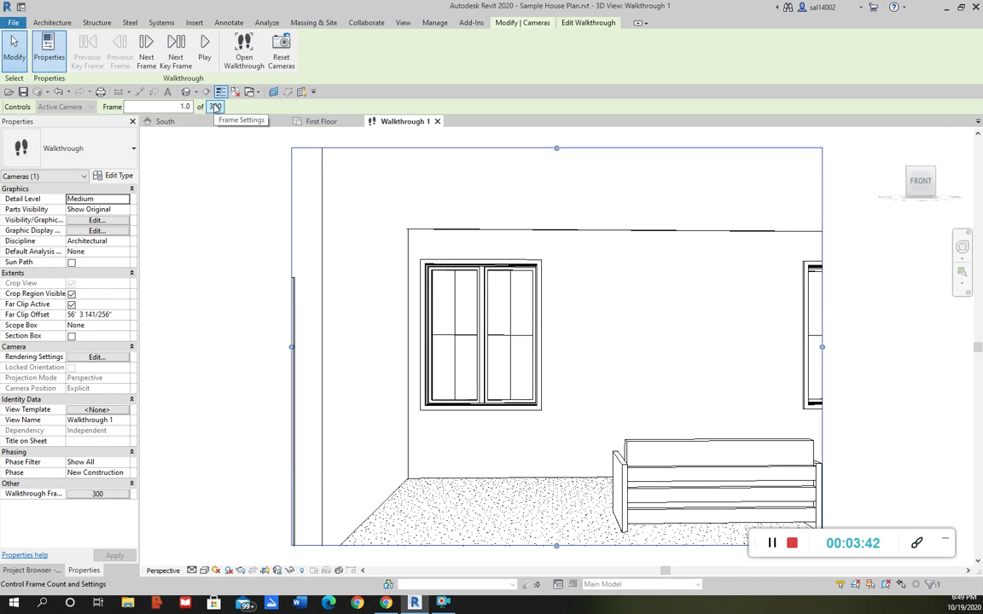
# - Keep Walkthrough Frames at 300 total frames, 15 per second, then decline quitting walkthrough editing
pyautogui.click(216, 106)
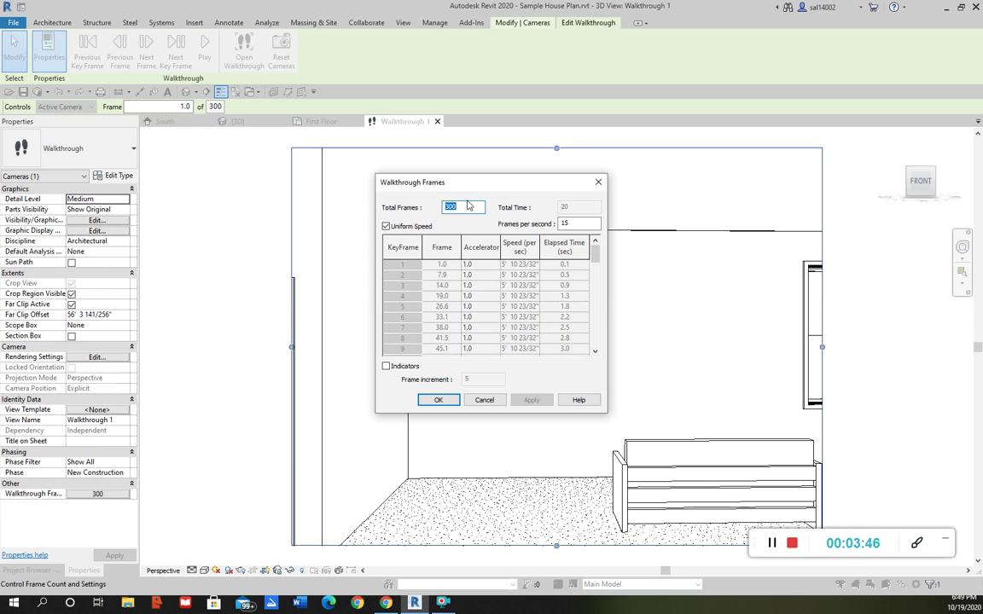
pyautogui.click(465, 206)
pyautogui.doubleClick(467, 207)
pyautogui.click(445, 403)
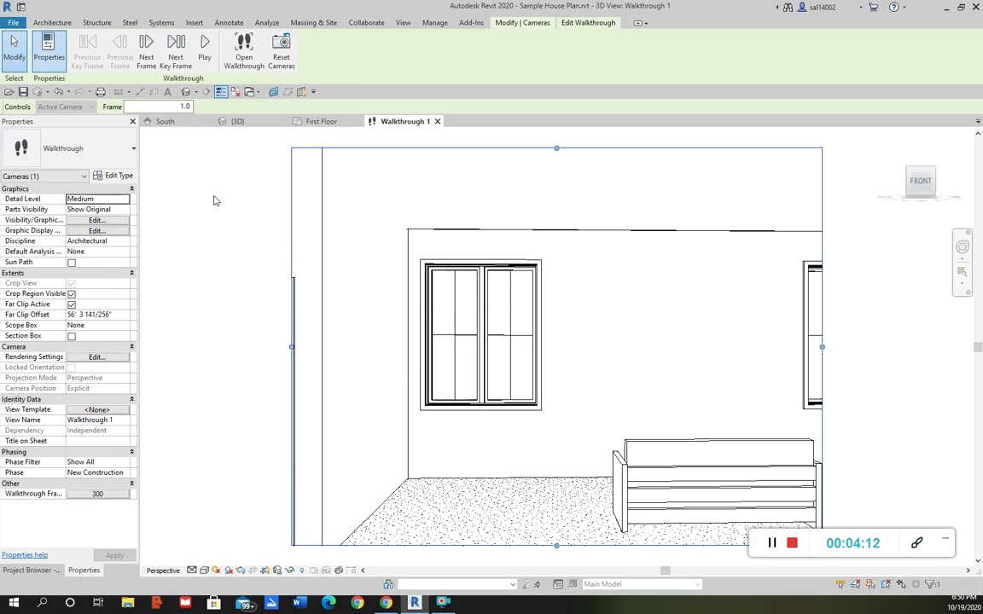
pyautogui.click(184, 191)
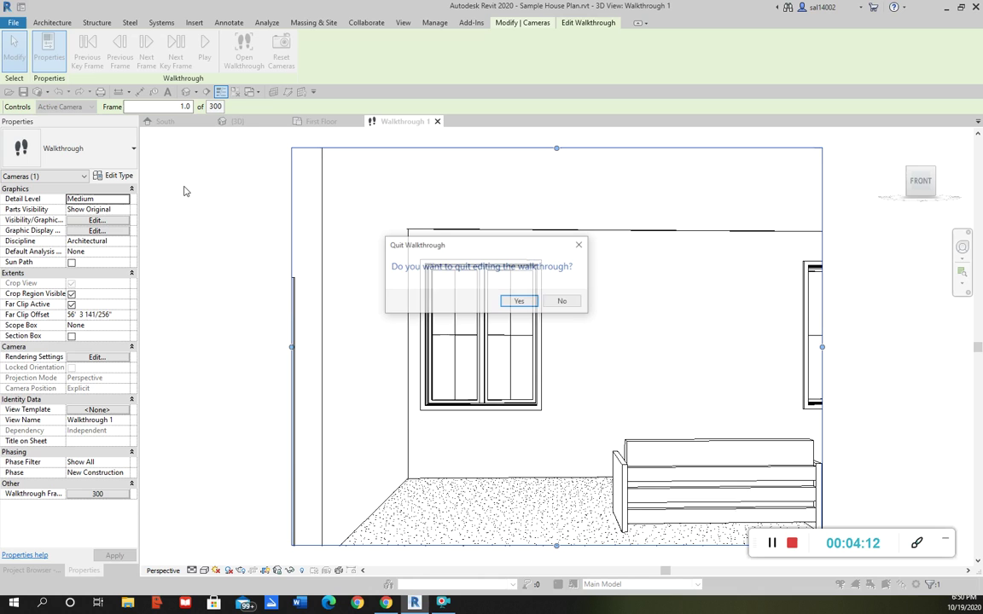
pyautogui.click(563, 301)
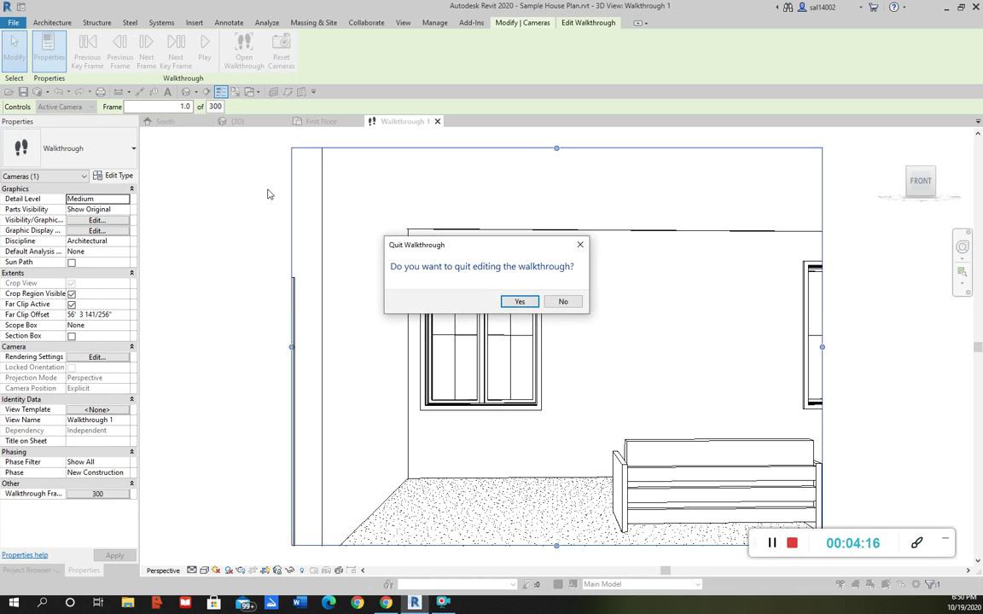